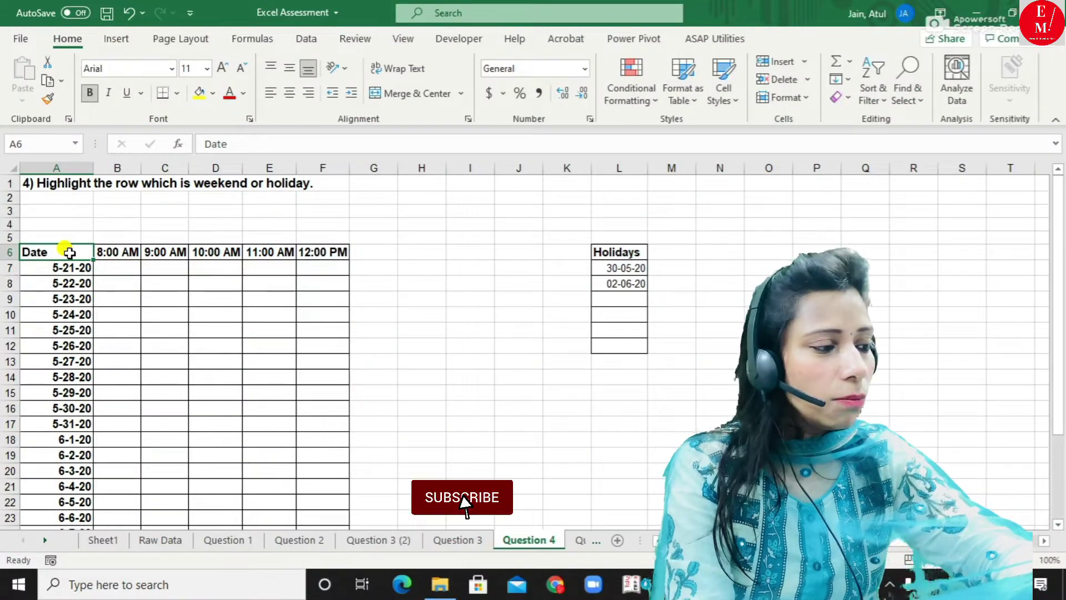
Step: Start a new conditional formatting rule for the schedule rows, columns A to F from row 7, using a formula to determine the cells
left_click(66, 270)
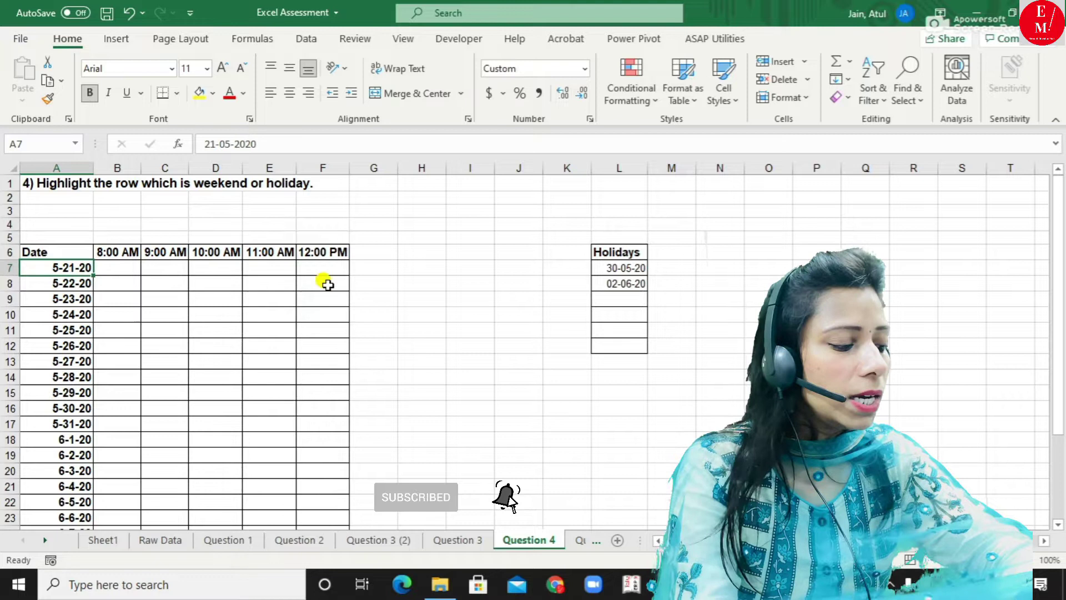
key("ctrl+shift+Right")
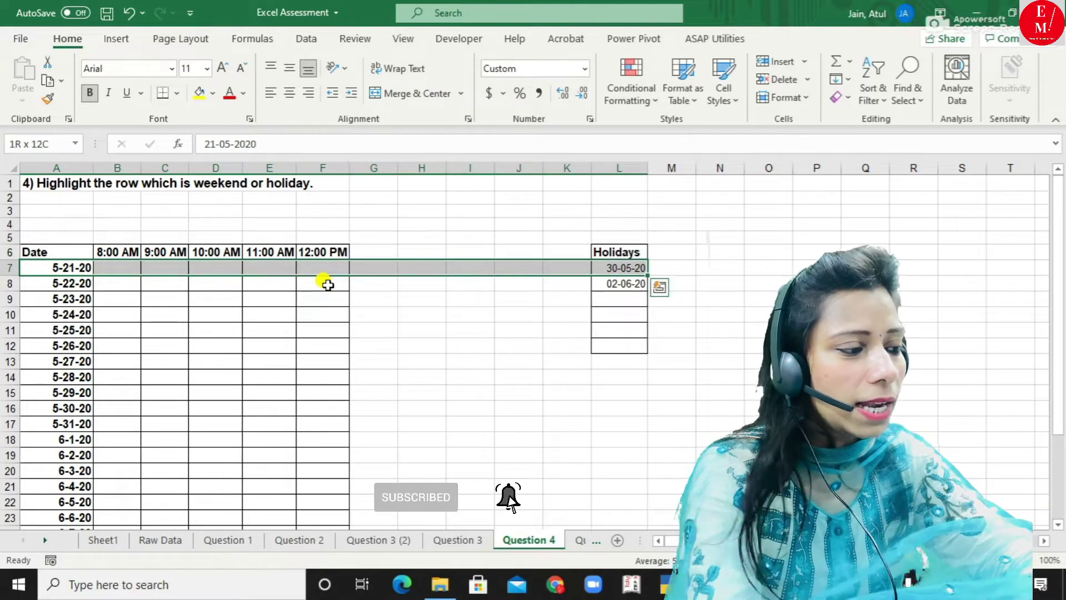
left_click_drag(72, 268, 330, 495)
left_click_drag(1054, 383, 1054, 376)
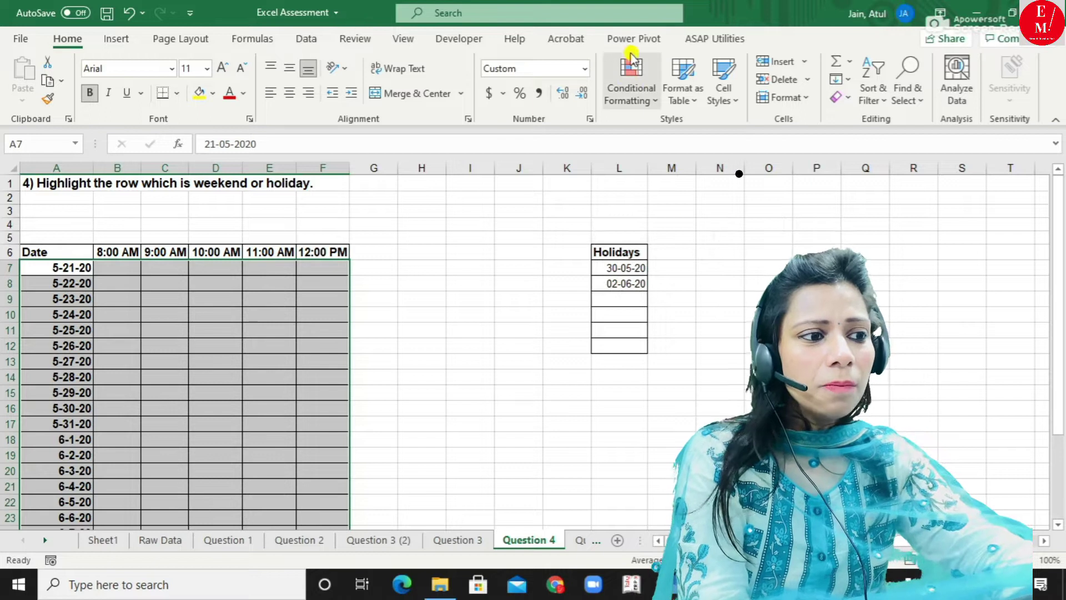
left_click(636, 98)
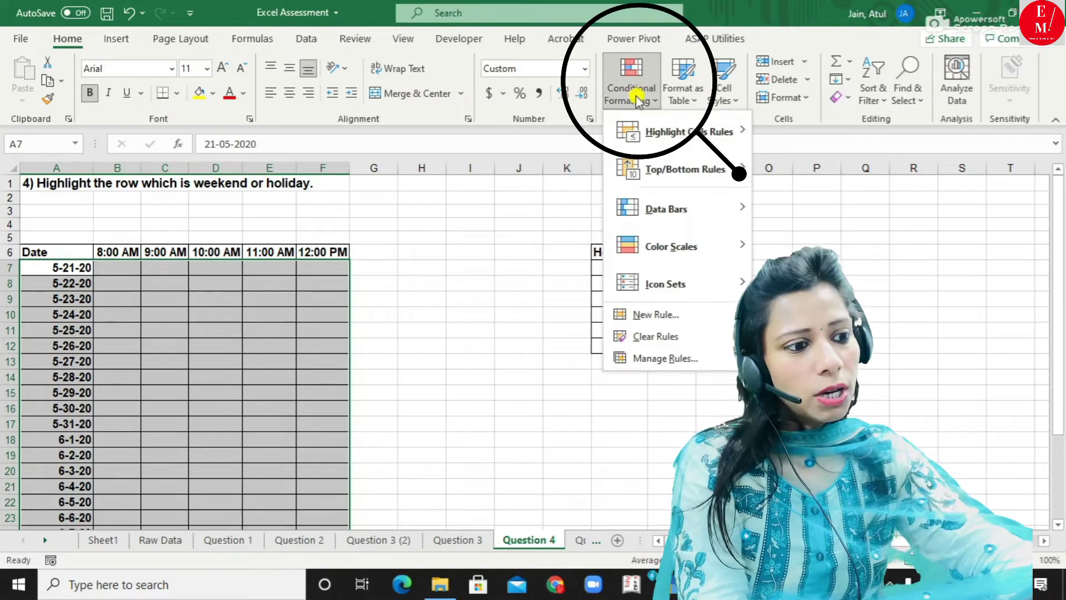
left_click(661, 315)
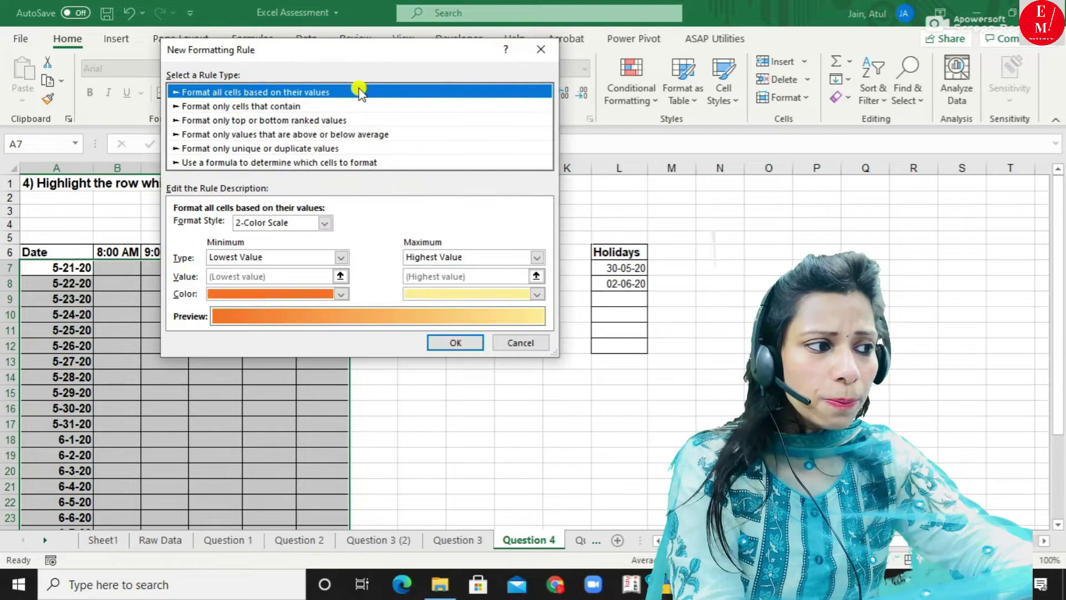
left_click_drag(337, 65, 522, 174)
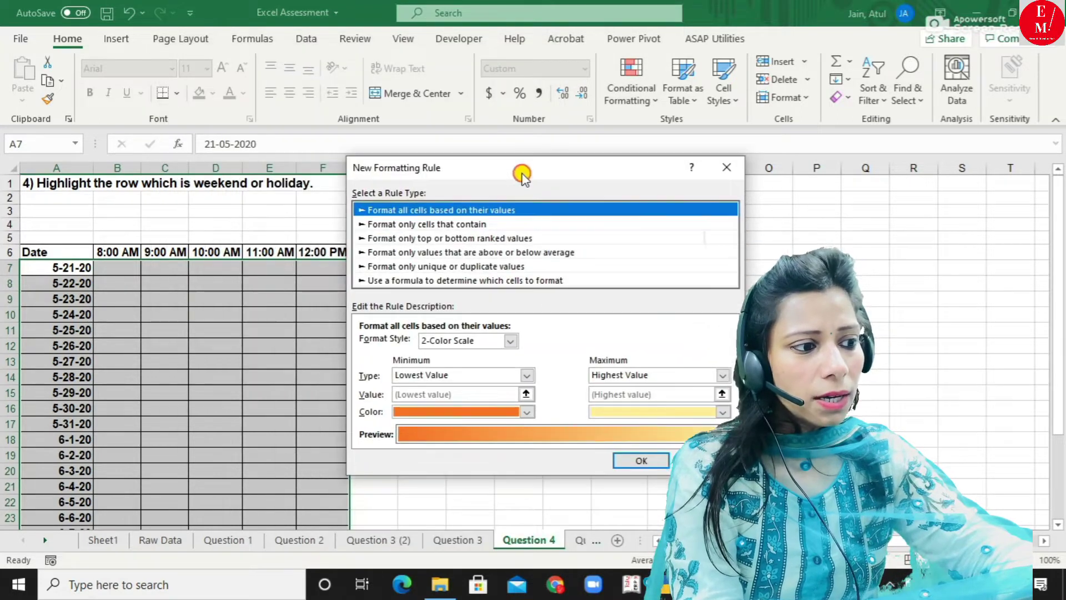
left_click(413, 281)
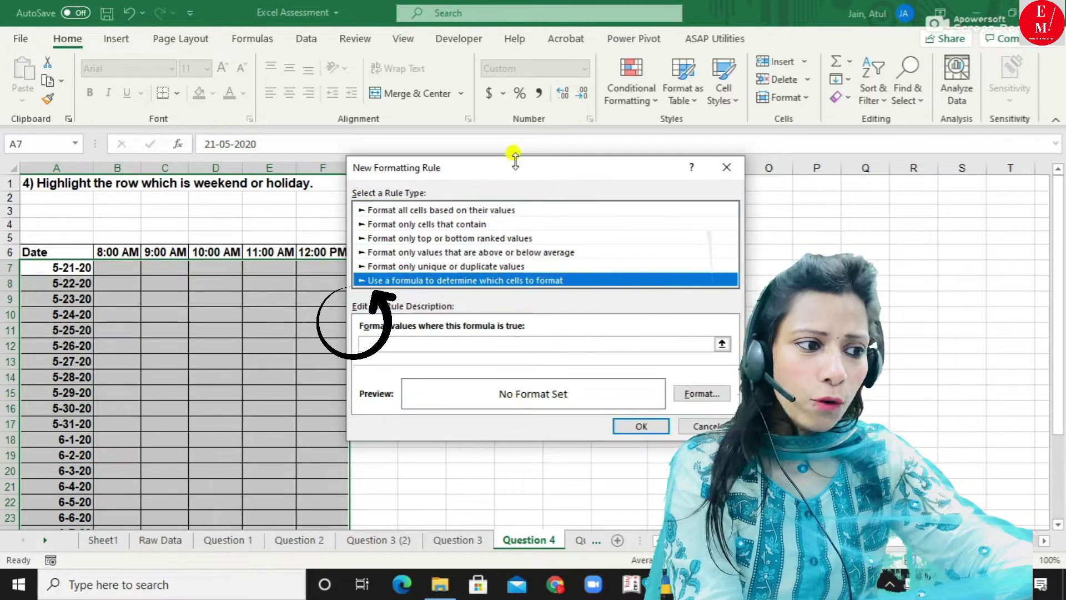
left_click_drag(515, 172, 333, 105)
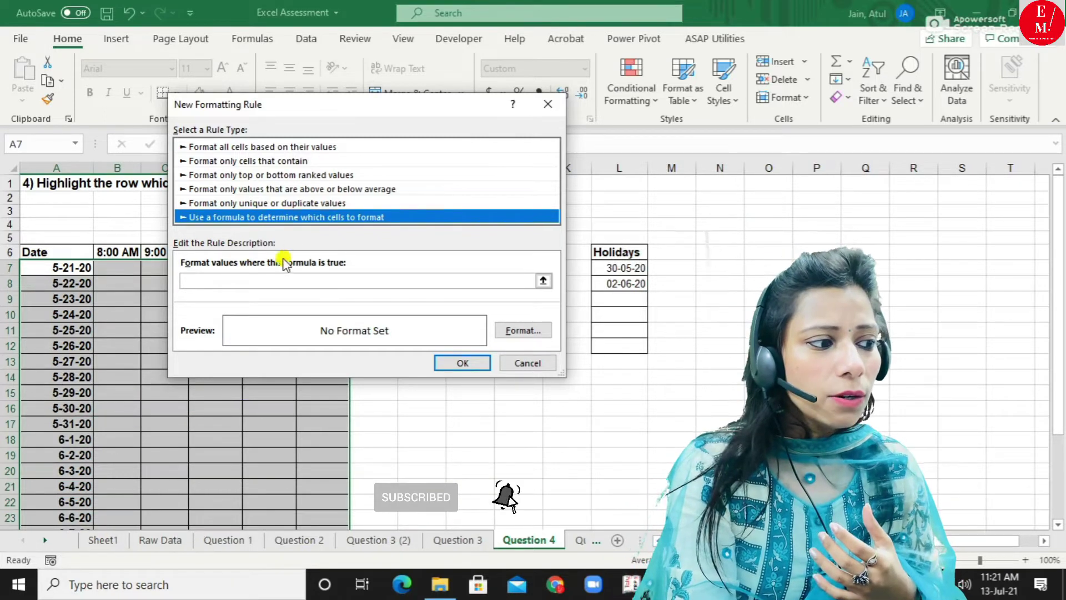
Step: Begin the rule formula with two nested OR functions, comparing the date with the first holiday: =or(or($A7=$L$7,
left_click(234, 281)
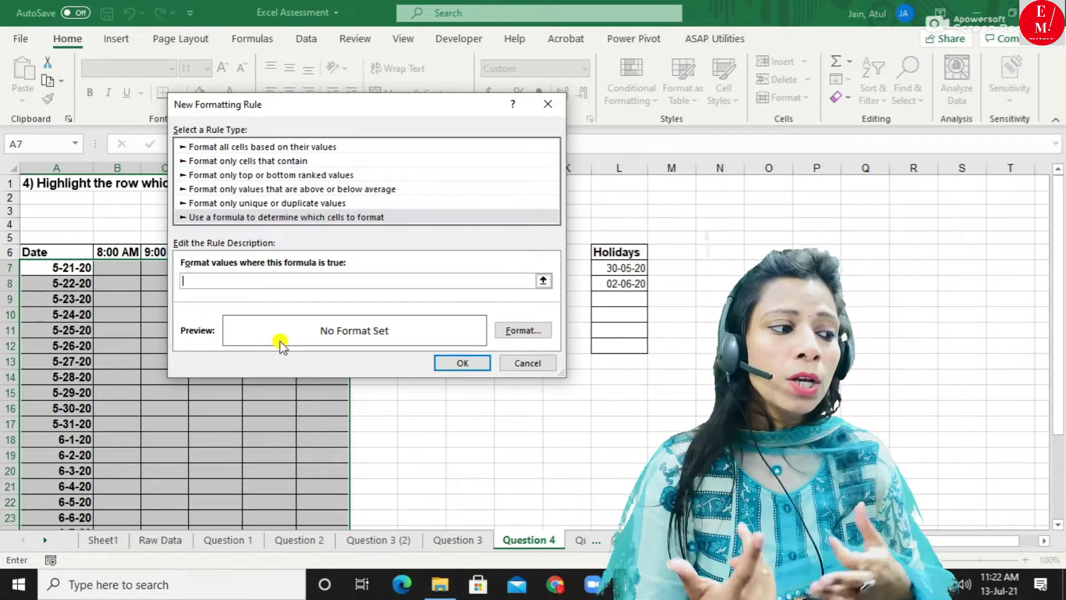
type("=or(")
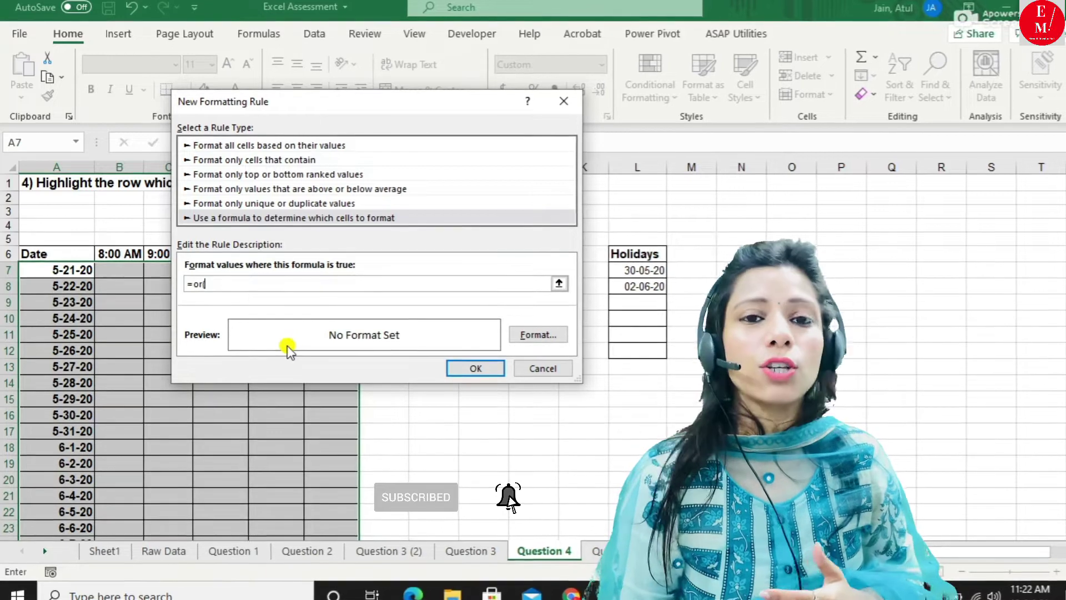
type("or")
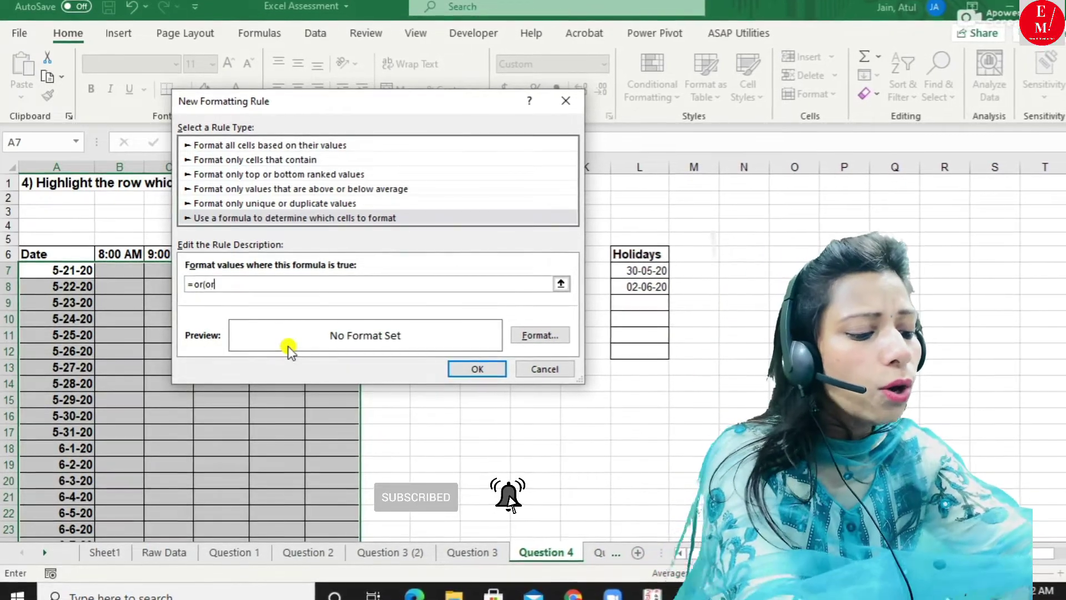
type("(")
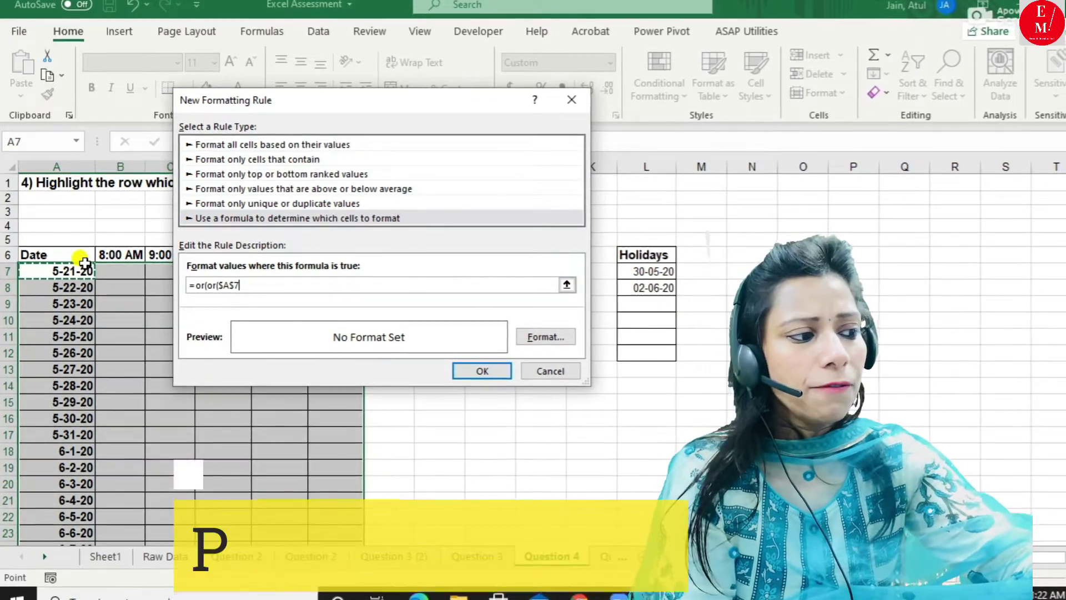
key("F4")
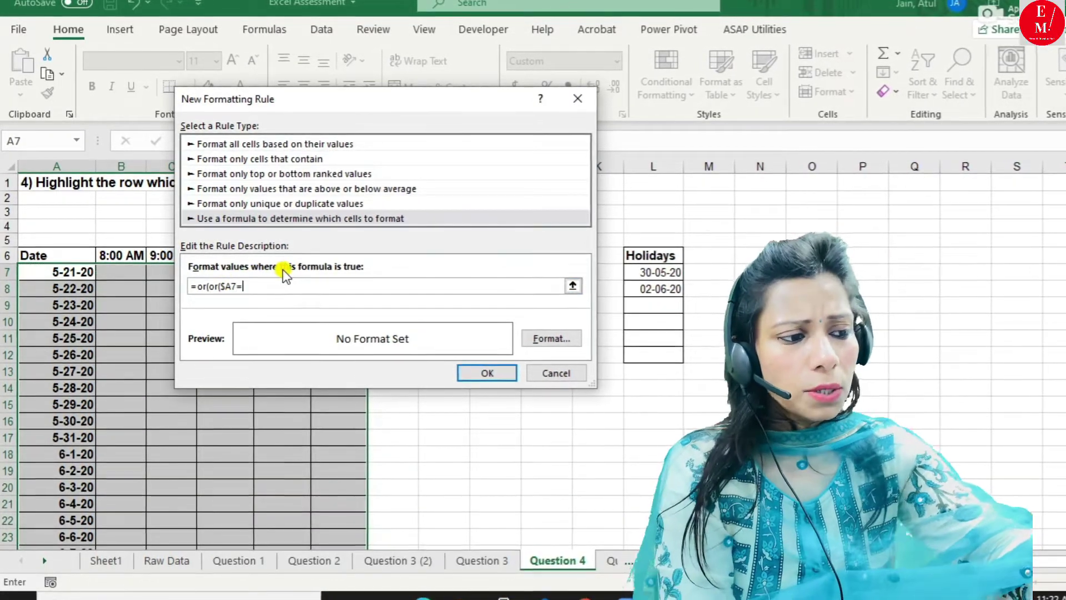
type("=")
left_click(654, 272)
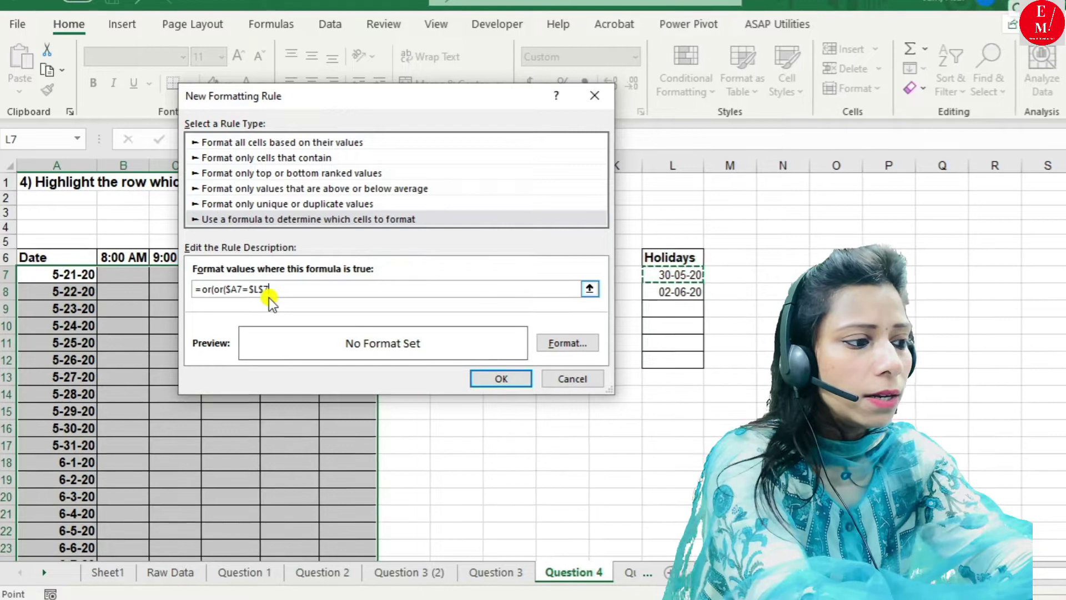
type(",")
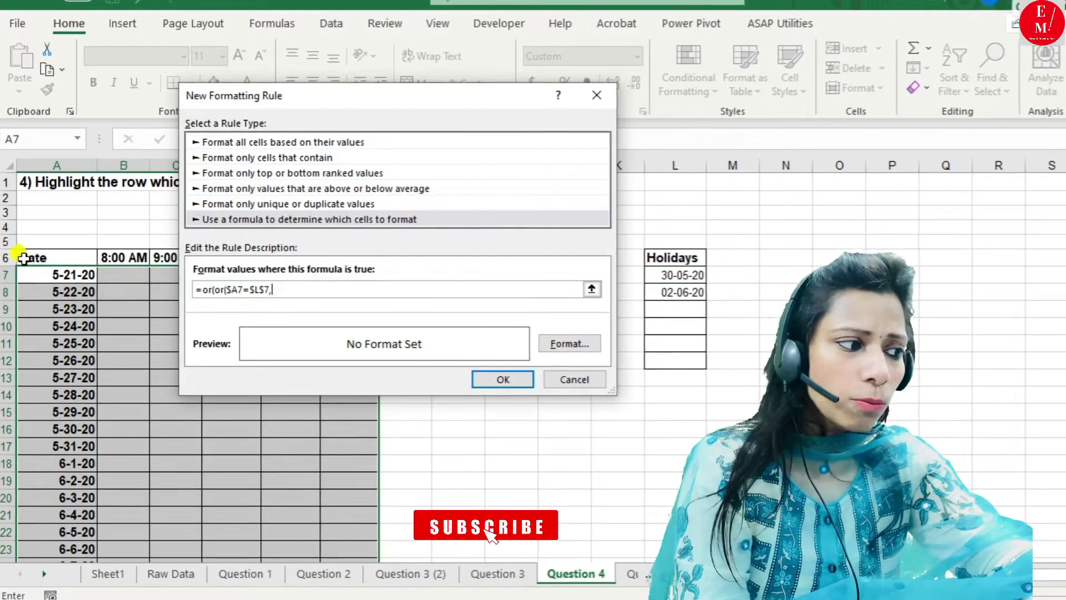
Step: Add the second holiday comparison $A7=$L$8 to the formula and close the inner OR
left_click(28, 272)
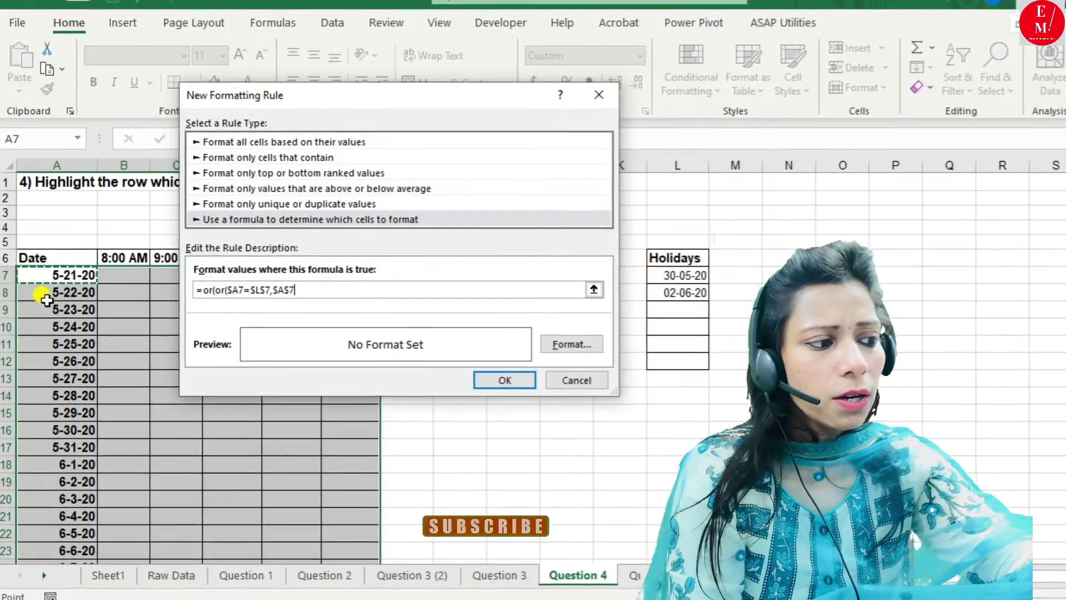
key("F4")
key("F4")
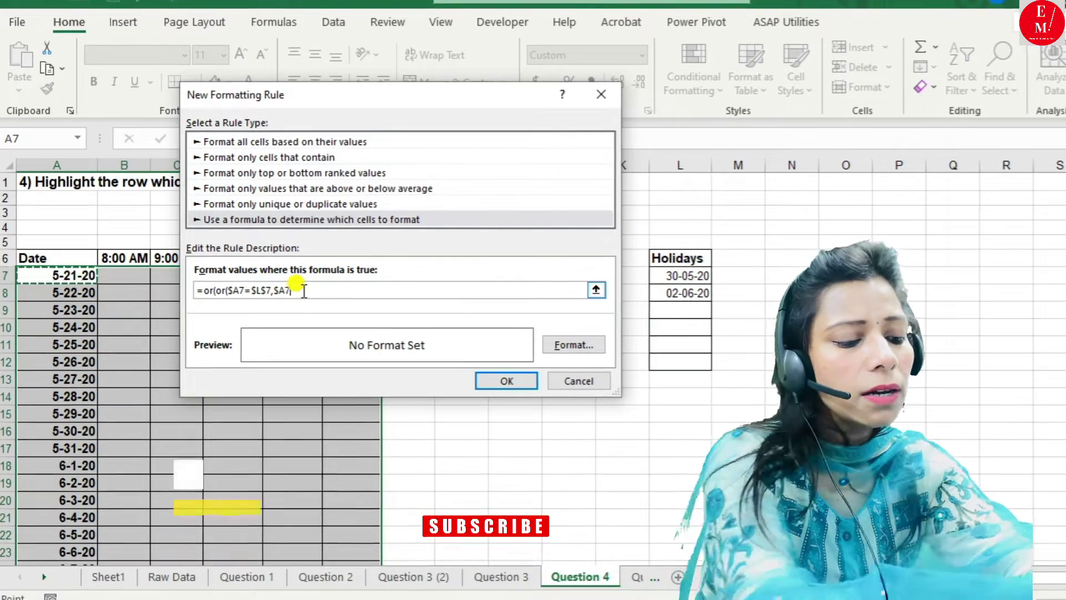
type("=")
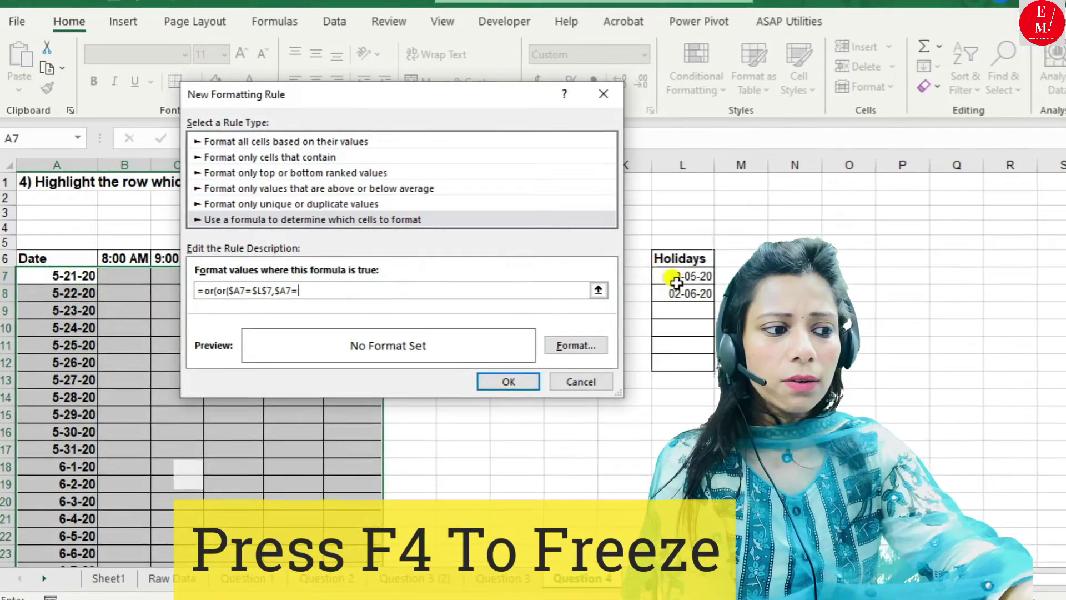
left_click(674, 277)
left_click(690, 293)
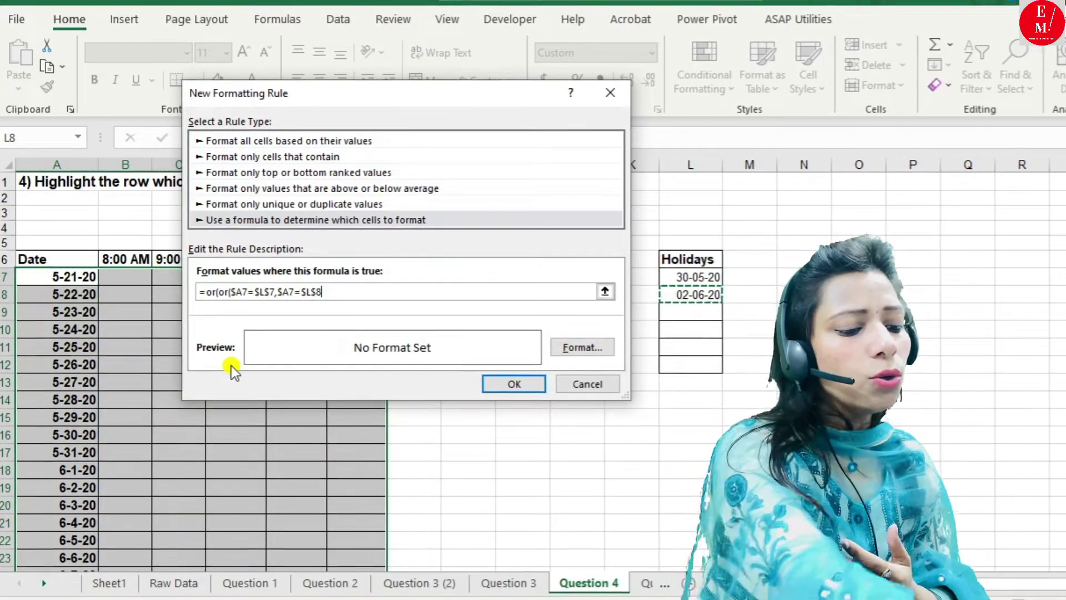
type(")")
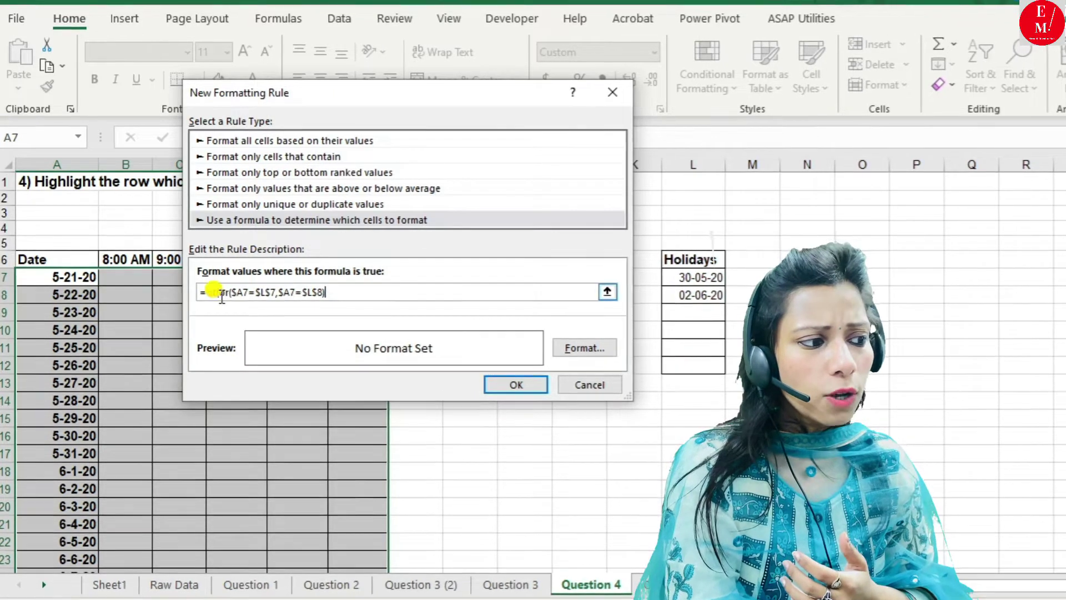
left_click_drag(219, 293, 354, 296)
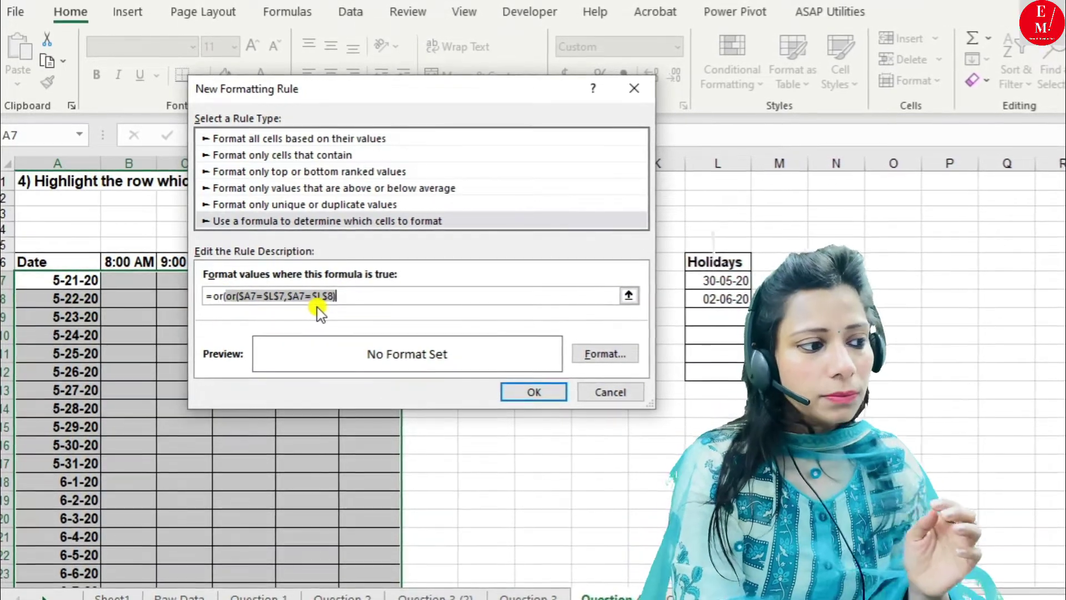
left_click(354, 296)
Step: Complete the rule formula with the weekend test weekday($A7,2)>5 as the outer OR's second condition
type(",")
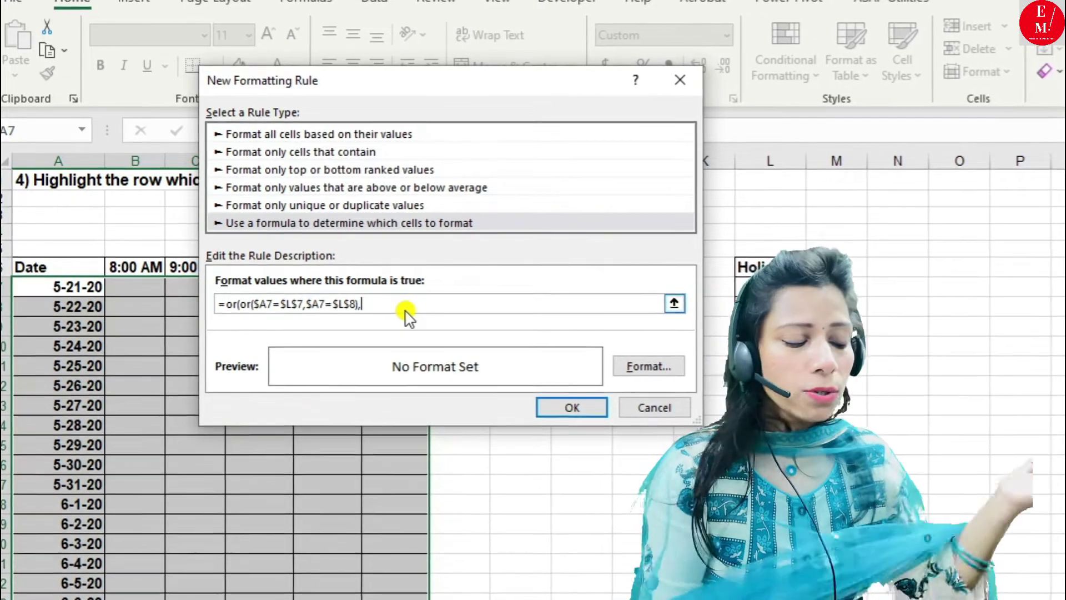
type("weekd")
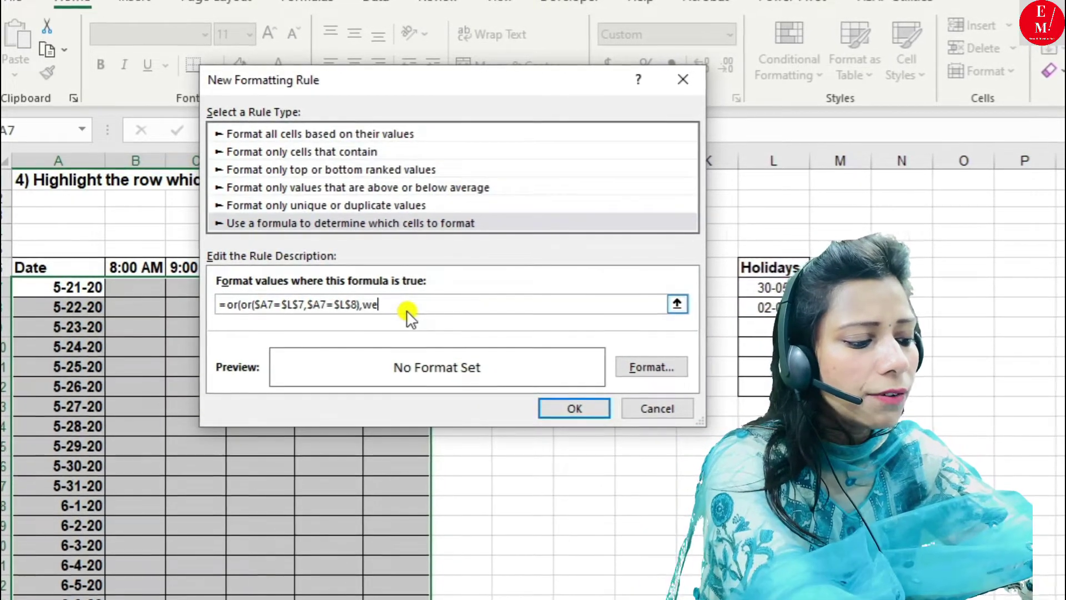
type("a")
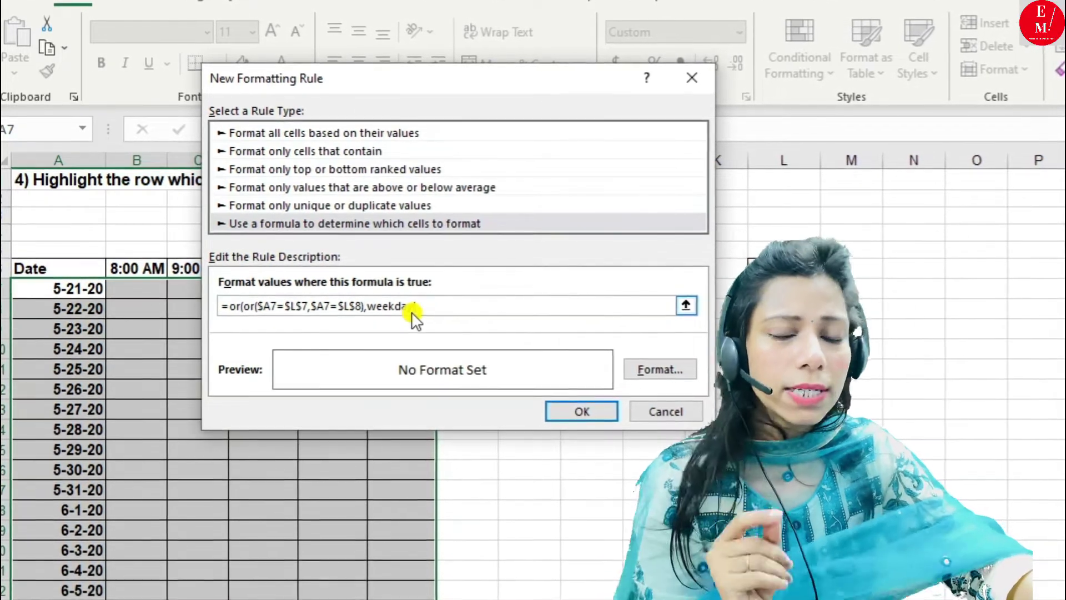
type("y(")
left_click(61, 290)
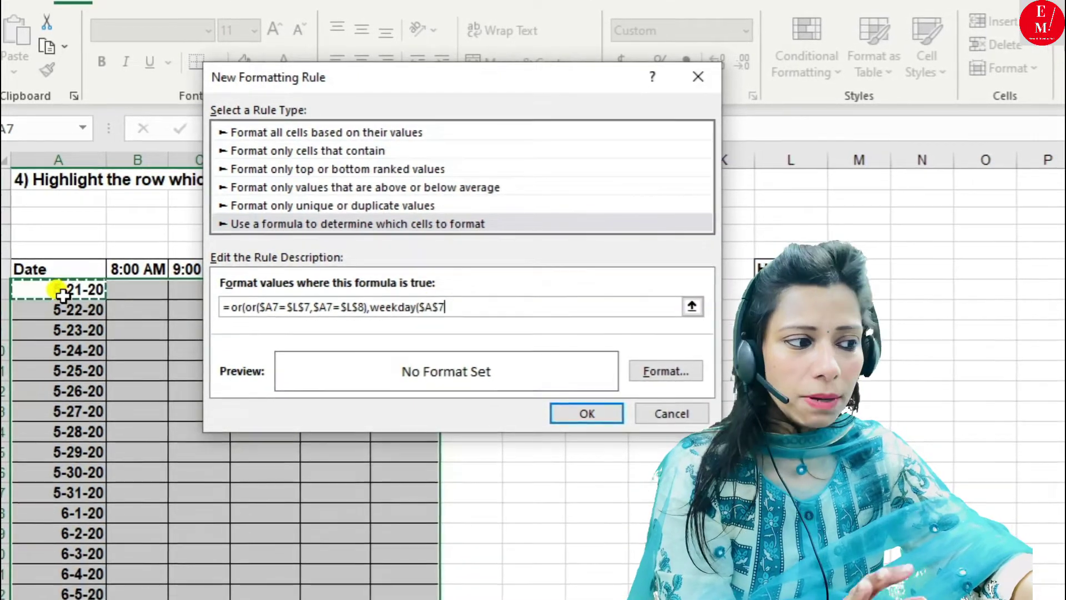
key("F4")
key("F4")
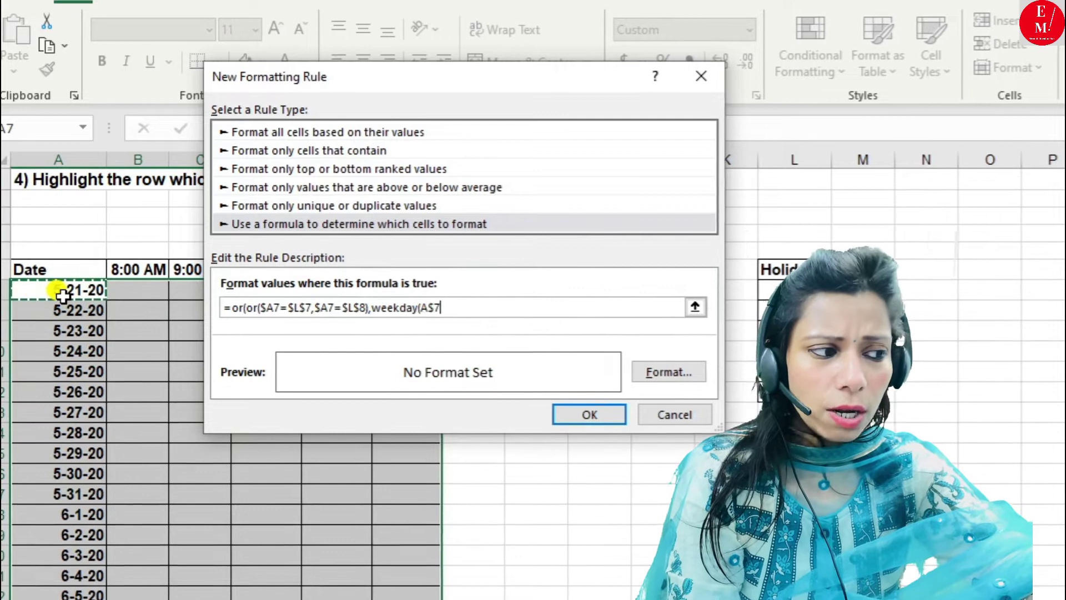
type(",")
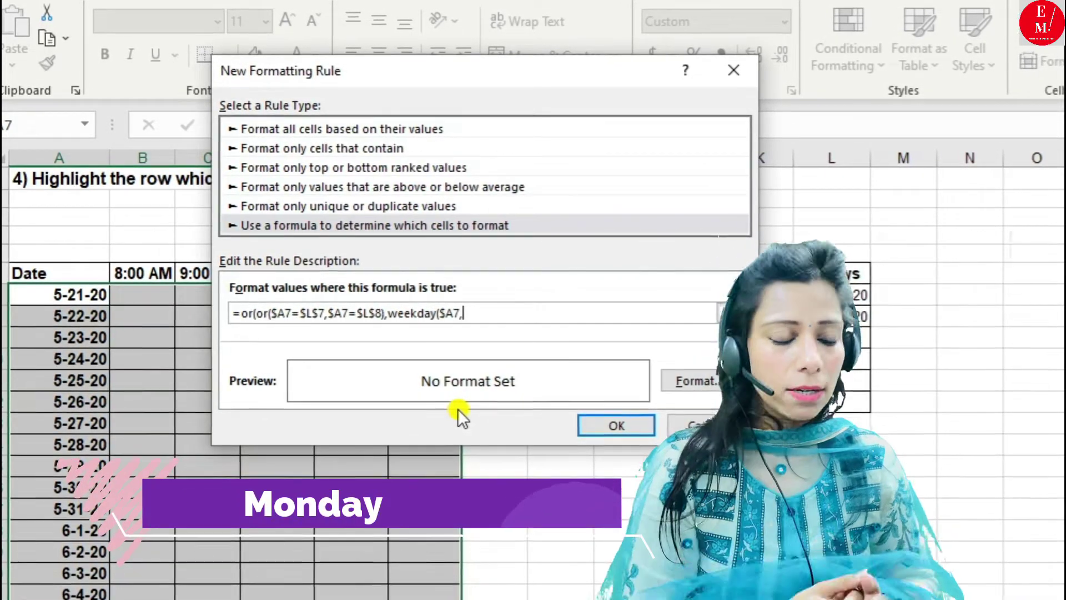
type("2)>5")
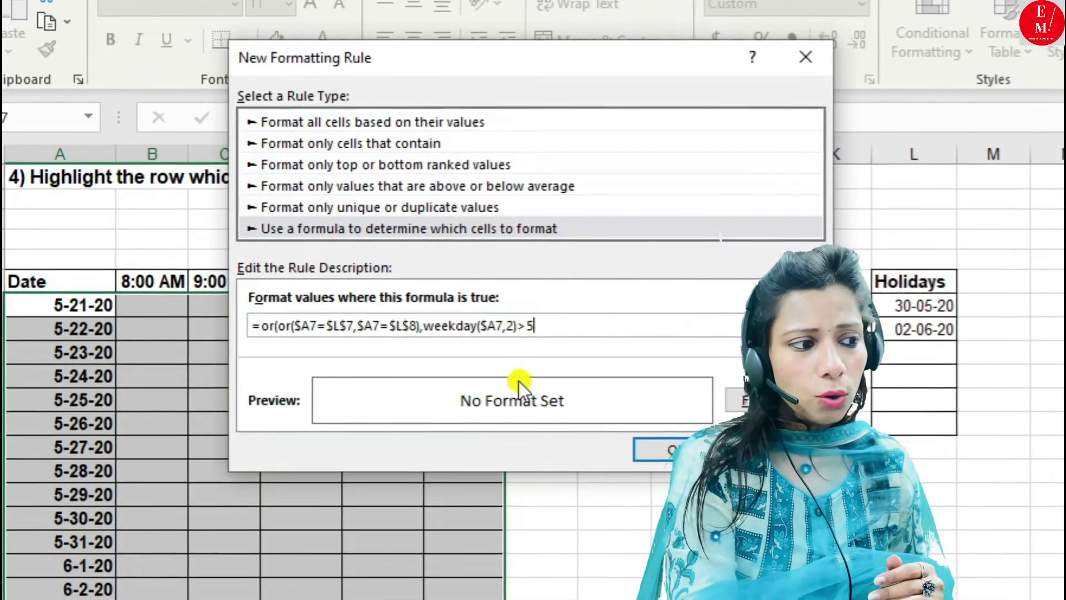
type(")")
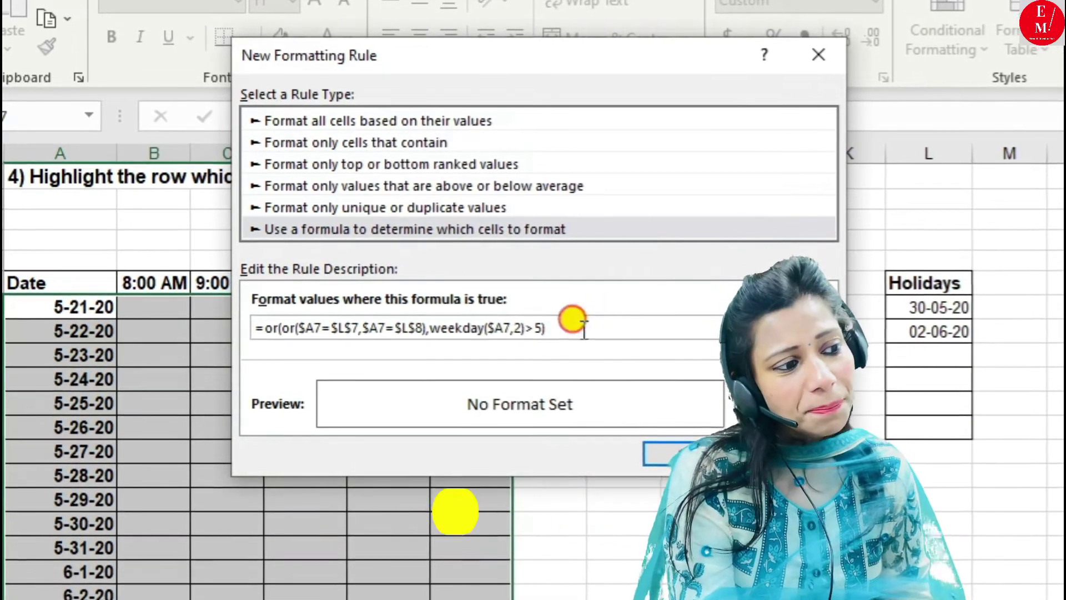
left_click_drag(583, 327, 239, 325)
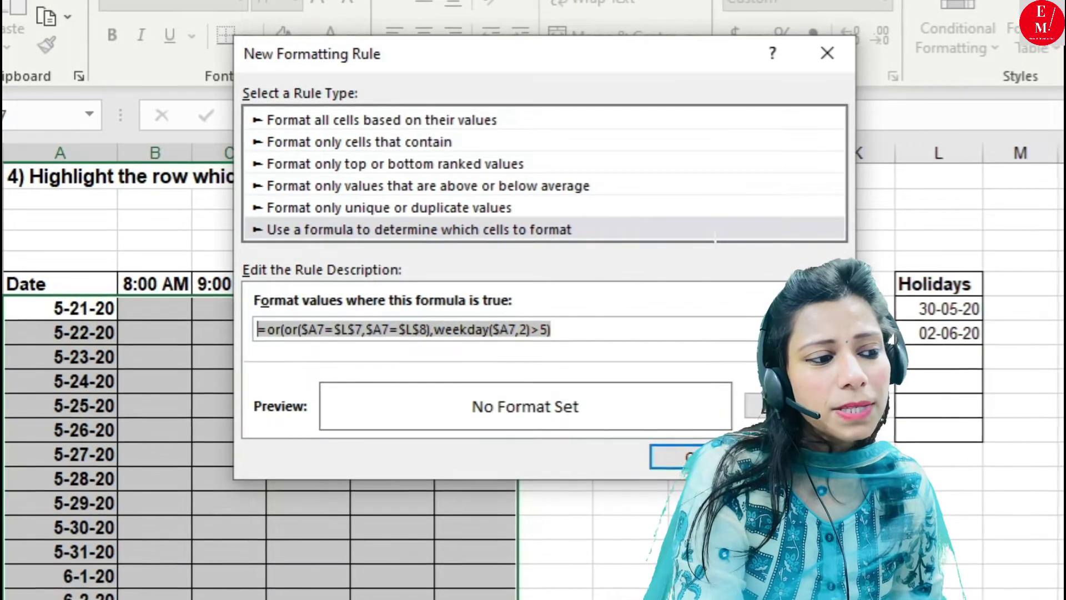
Step: Set a yellow fill as the rule's format and apply the rule to the selected schedule rows
left_click(783, 406)
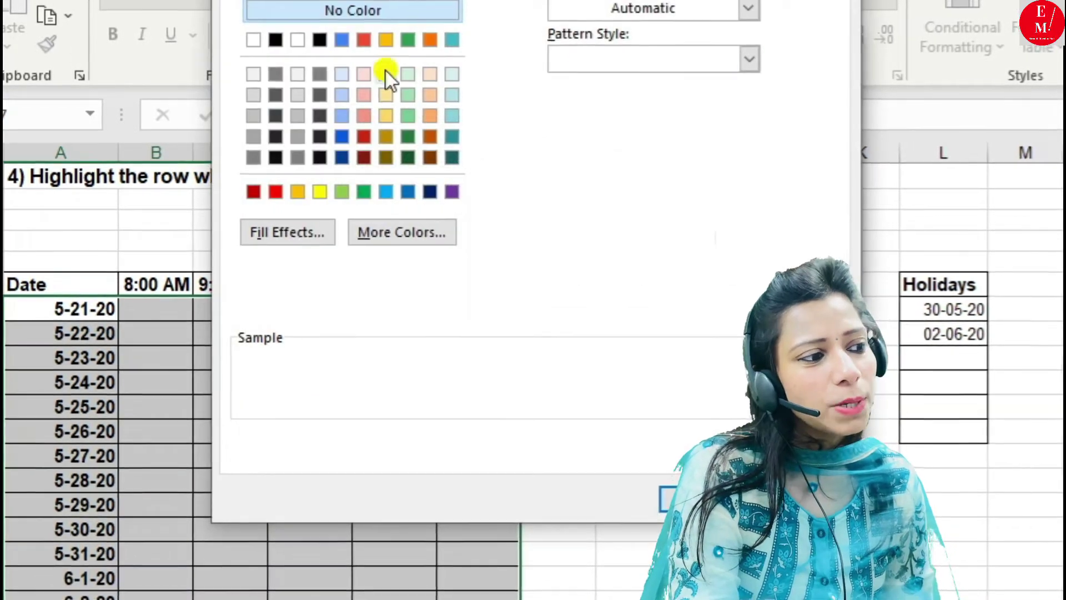
left_click(320, 191)
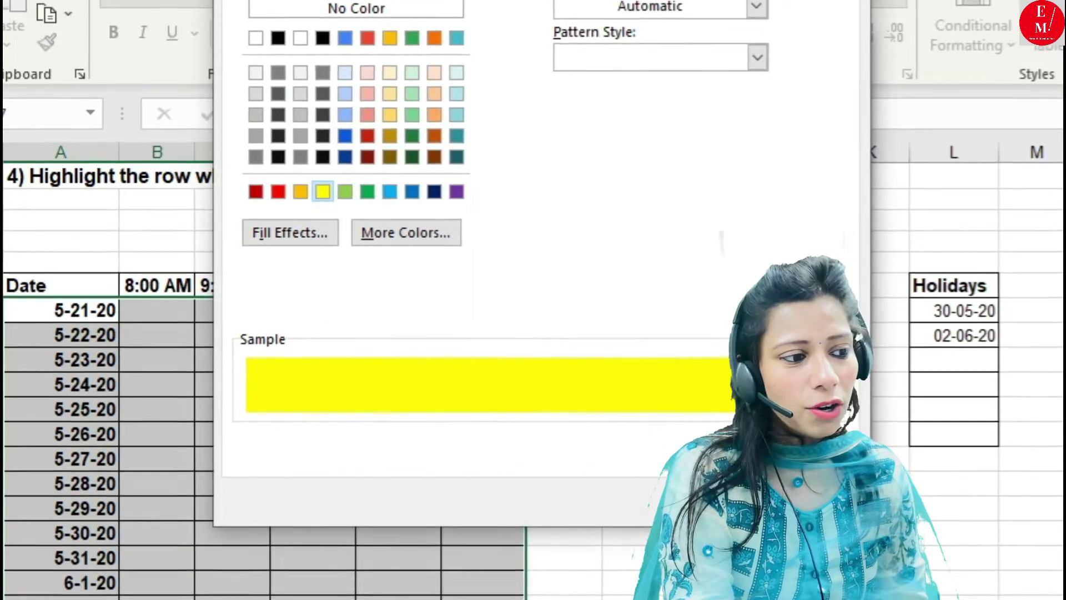
key("Return")
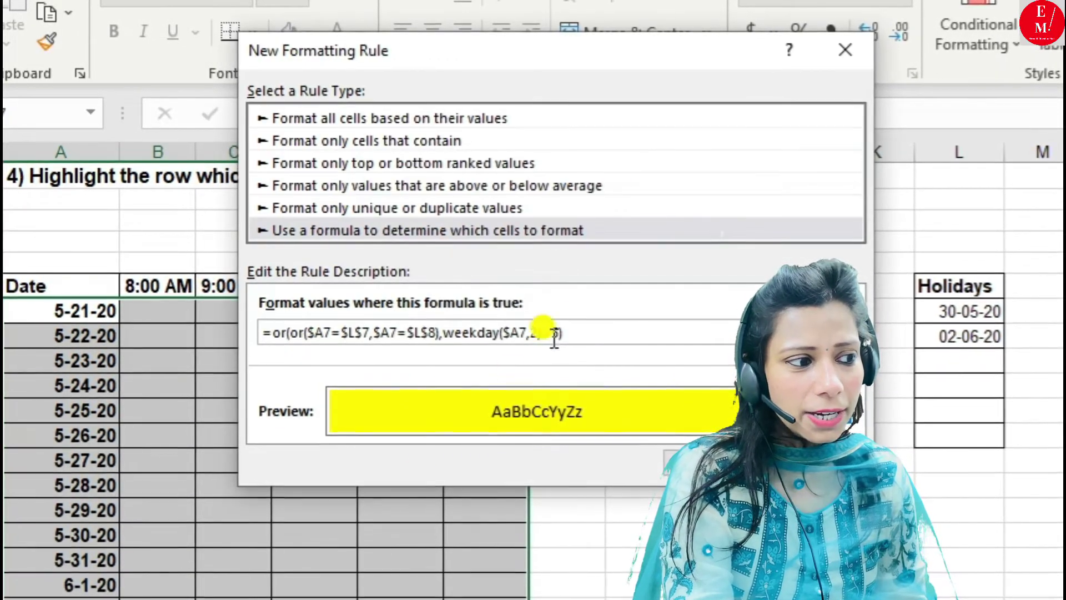
left_click_drag(578, 334, 150, 319)
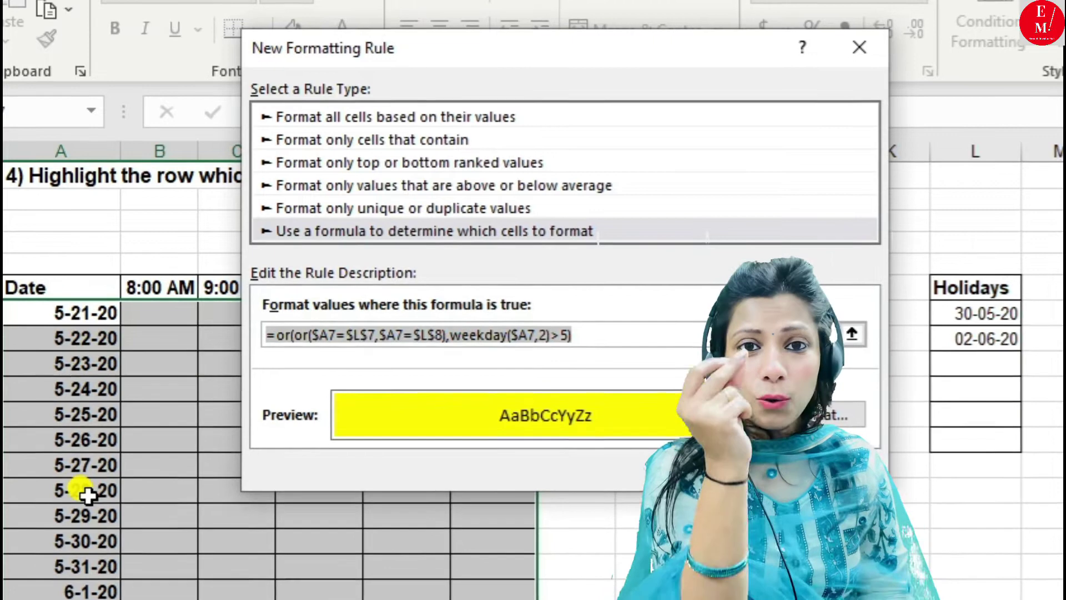
left_click(467, 367)
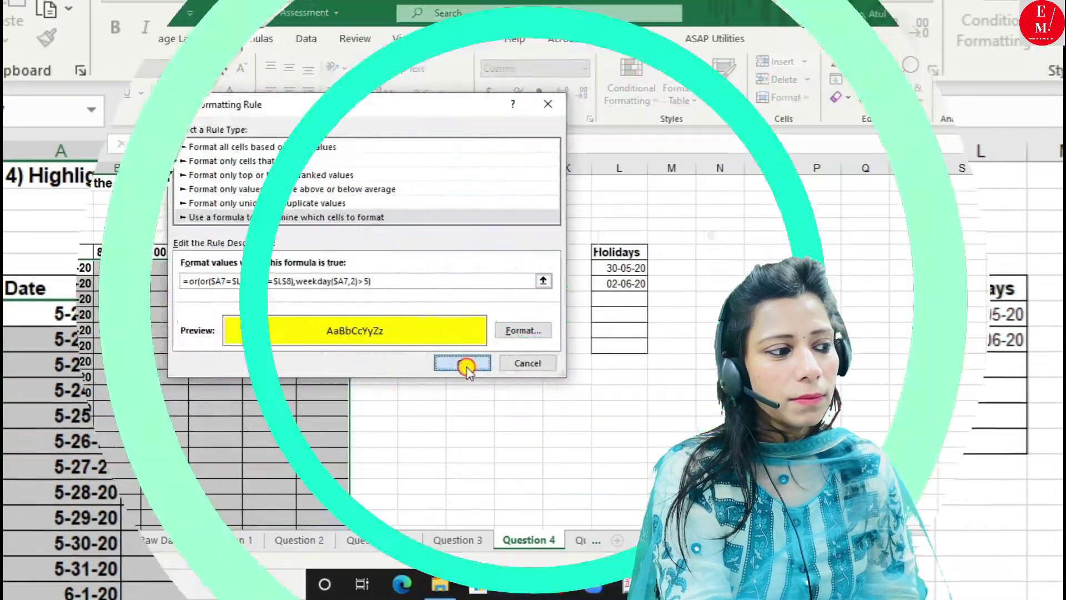